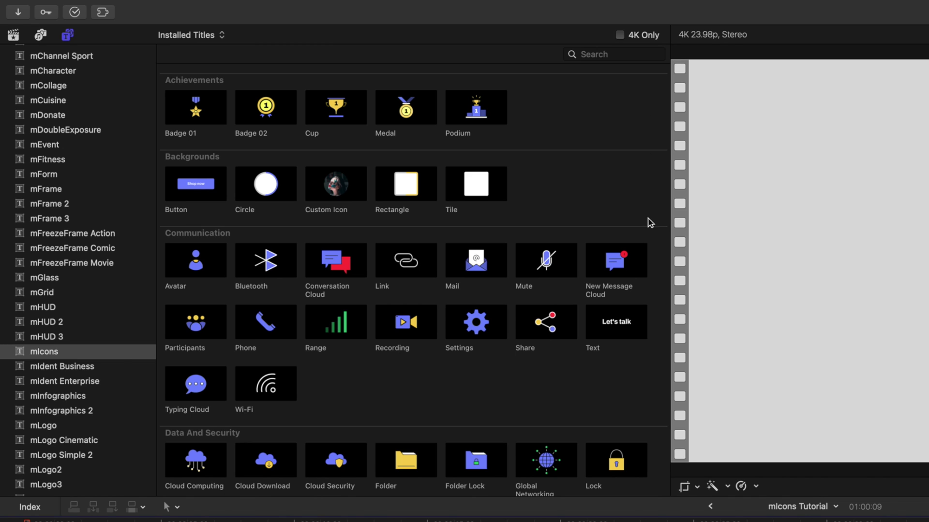
Look through the icon categories of the mIcons title collection, from Achievements down to Weather and back
scroll(656, 290, down, 3)
scroll(658, 291, down, 2)
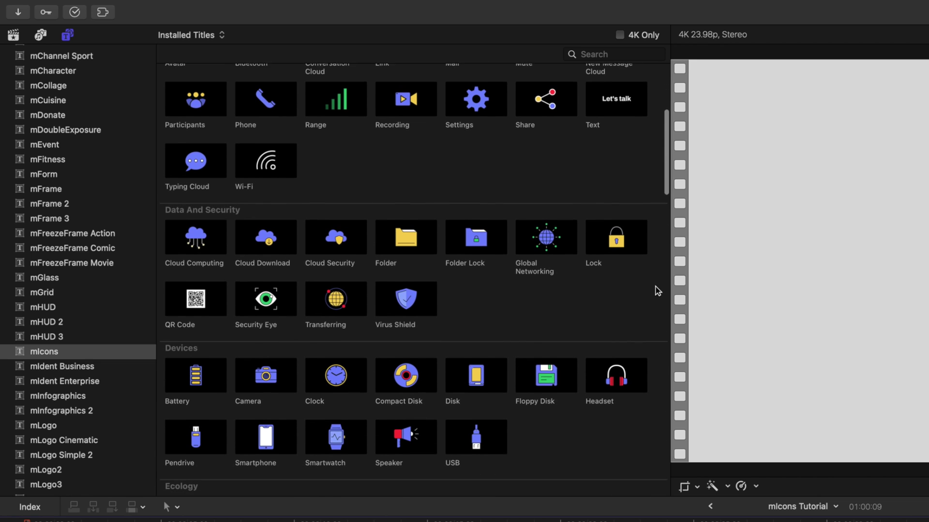
scroll(659, 289, down, 2)
scroll(657, 284, down, 4)
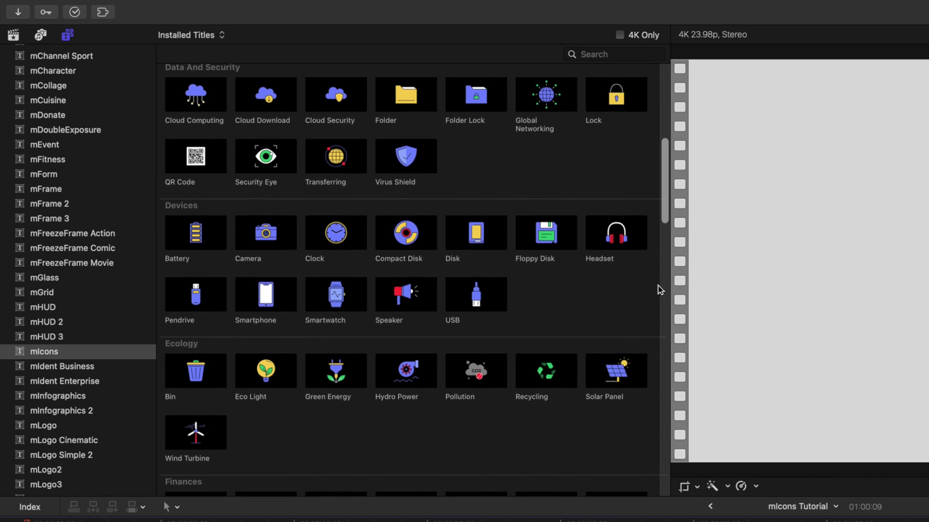
scroll(656, 289, down, 2)
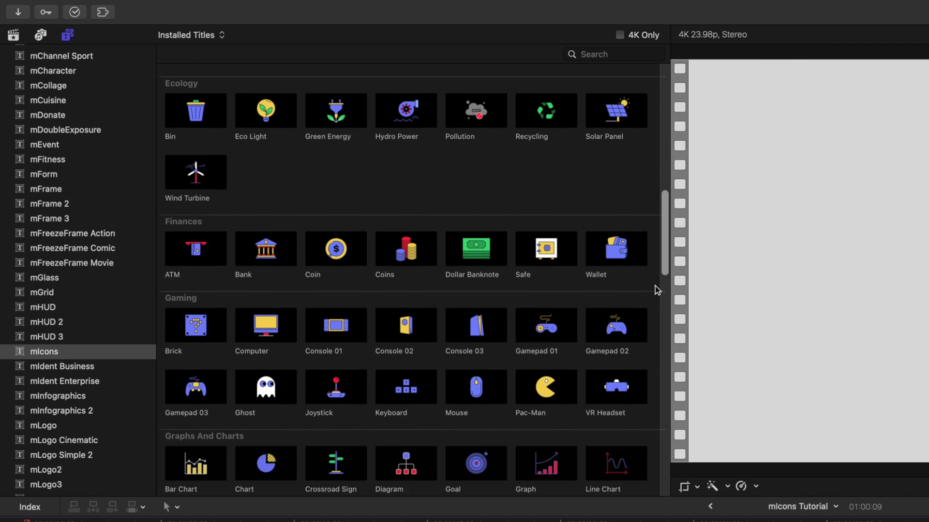
scroll(655, 286, down, 5)
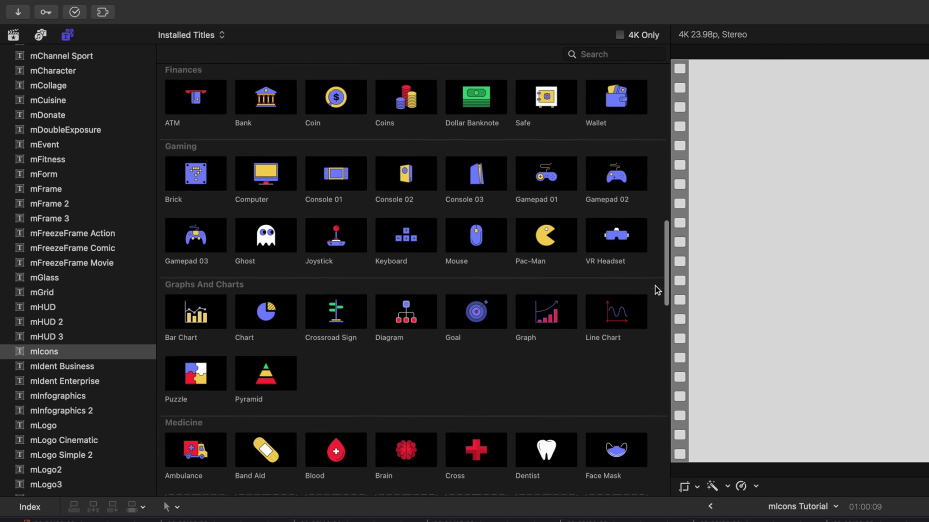
scroll(655, 286, down, 1)
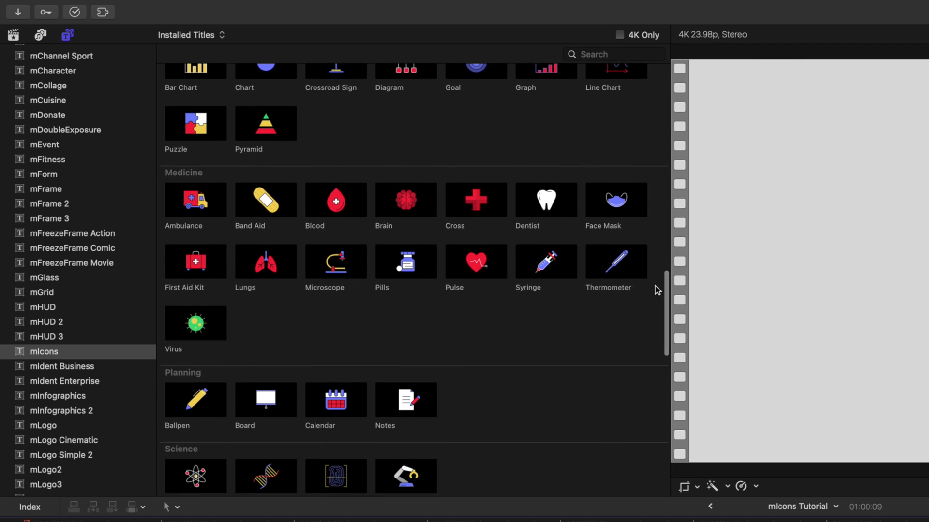
scroll(655, 286, down, 3)
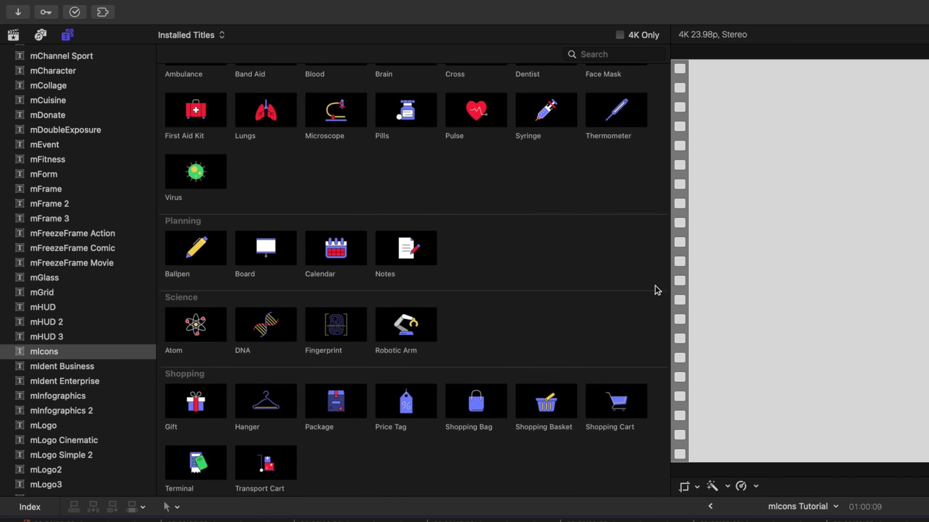
scroll(655, 286, down, 3)
scroll(655, 286, down, 5)
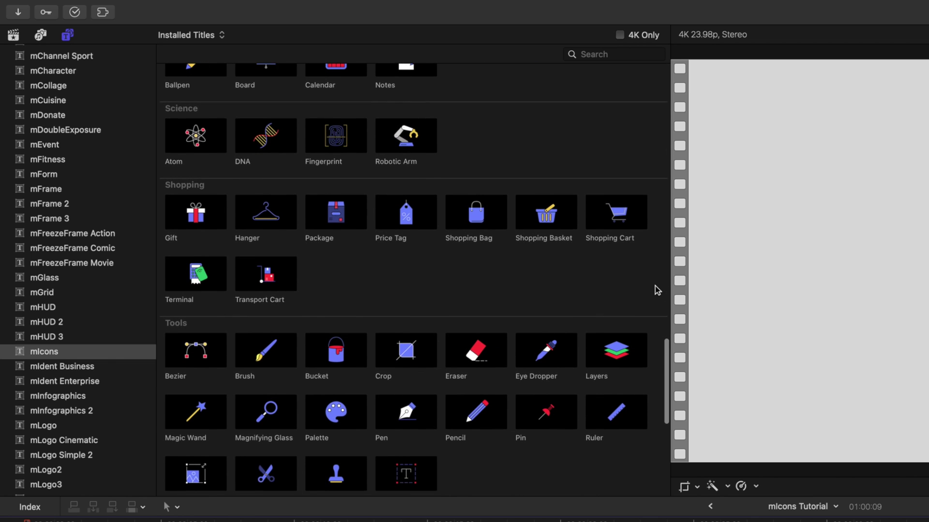
scroll(655, 286, down, 1)
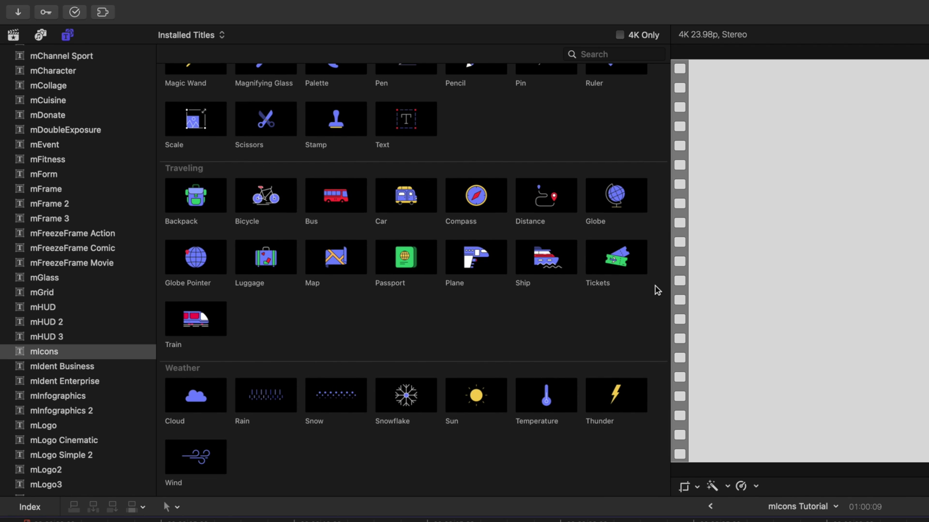
scroll(654, 289, up, 15)
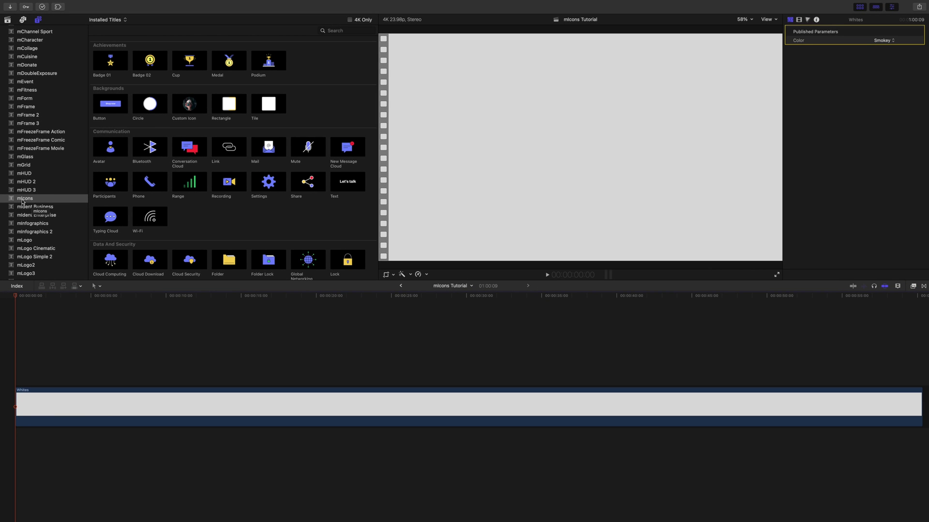
Place the Badge 01 title above the background clip at the timeline start and view it at 1:06
click(112, 62)
drag(111, 62, 17, 370)
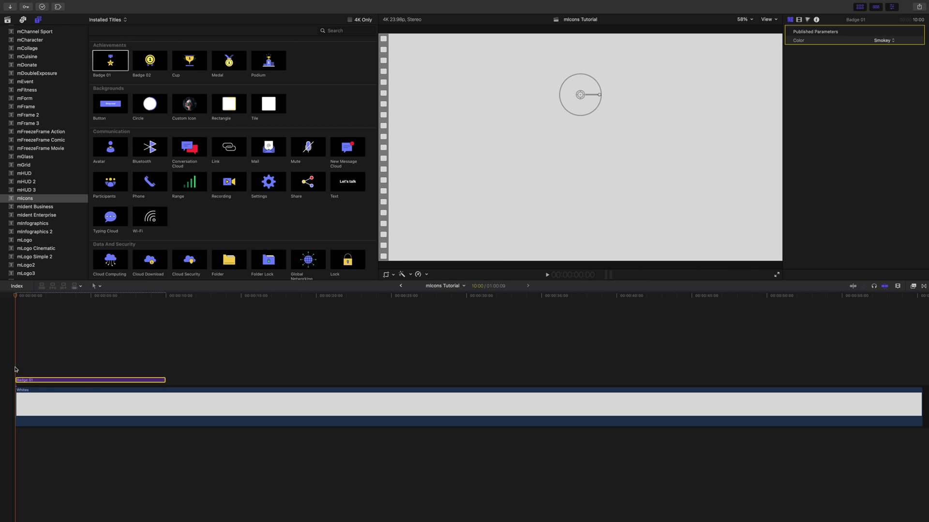
drag(17, 299, 35, 314)
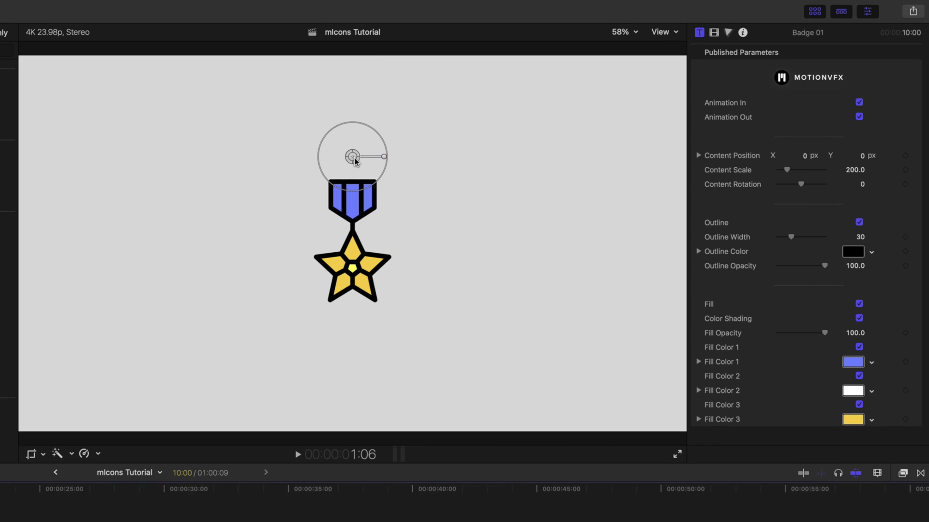
drag(353, 160, 339, 178)
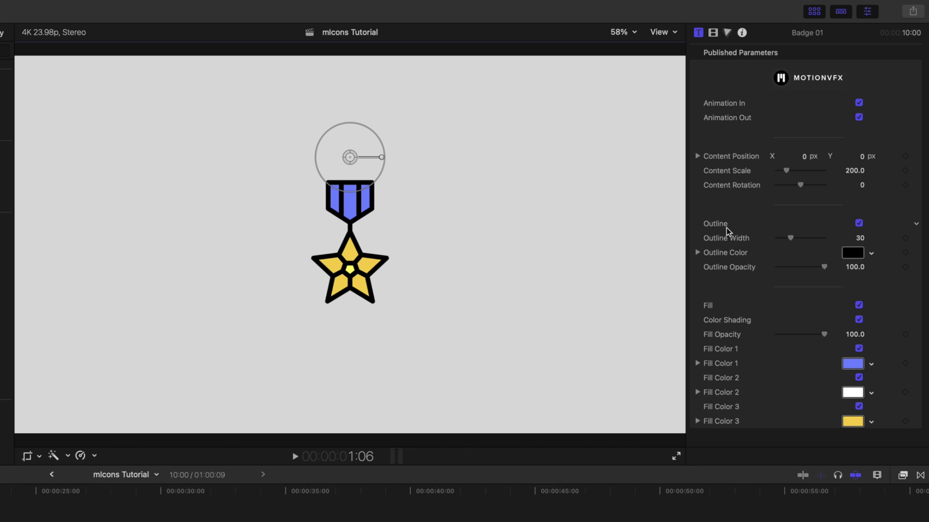
Switch the badge's outline off and back on, and set its Outline Width to 10
click(858, 224)
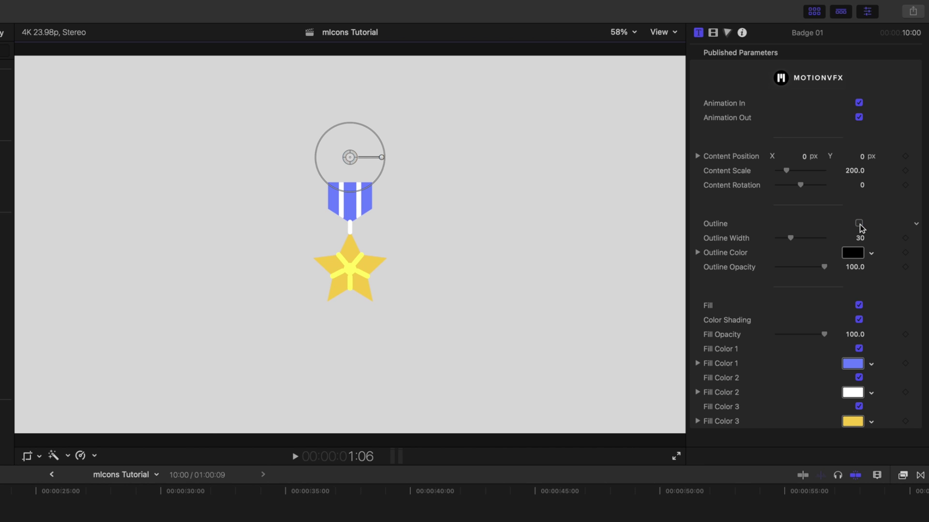
click(860, 225)
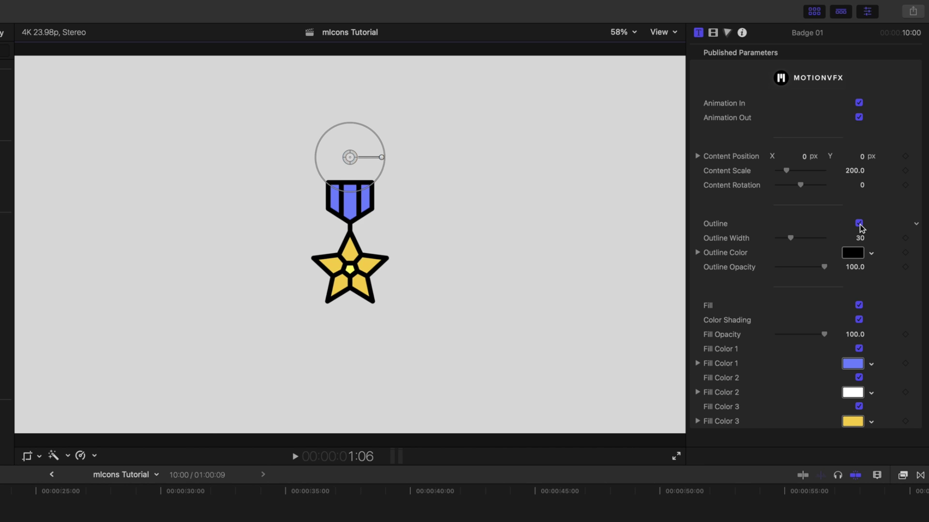
drag(792, 239, 782, 240)
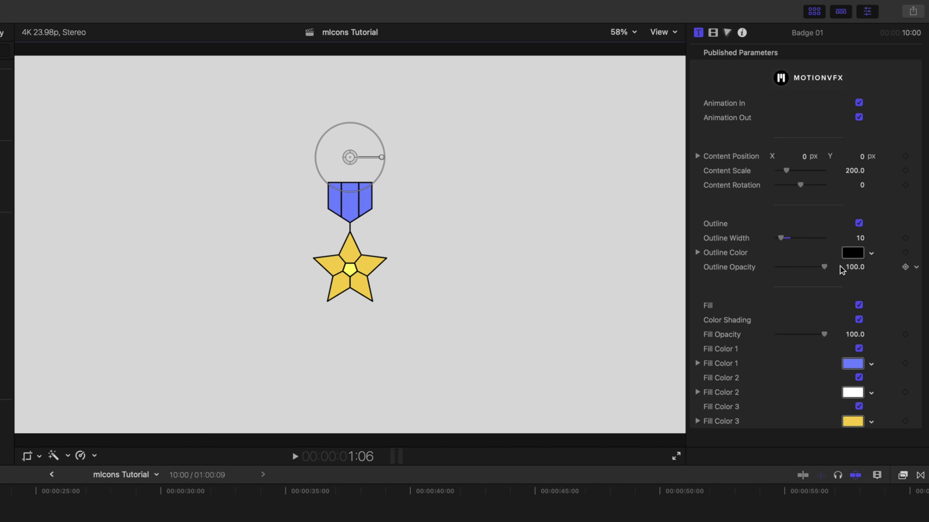
Try out the badge's Fill and Color Shading switches and its Fill Opacity, restoring the fill to 100
scroll(744, 283, down, 2)
click(859, 305)
click(859, 306)
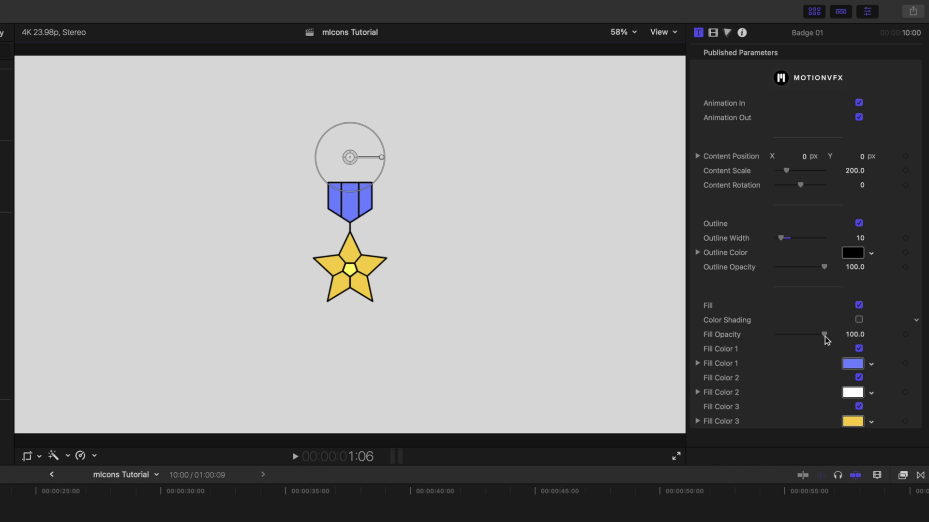
click(777, 344)
drag(776, 347, 866, 344)
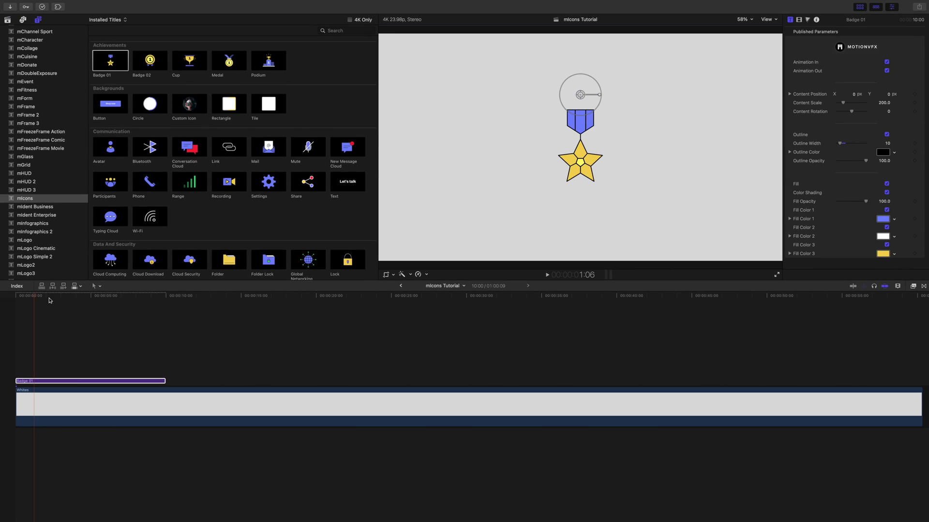
Connect the Circle background title above the background clip at 10:00, directly after the Badge 01 title
drag(36, 296, 168, 307)
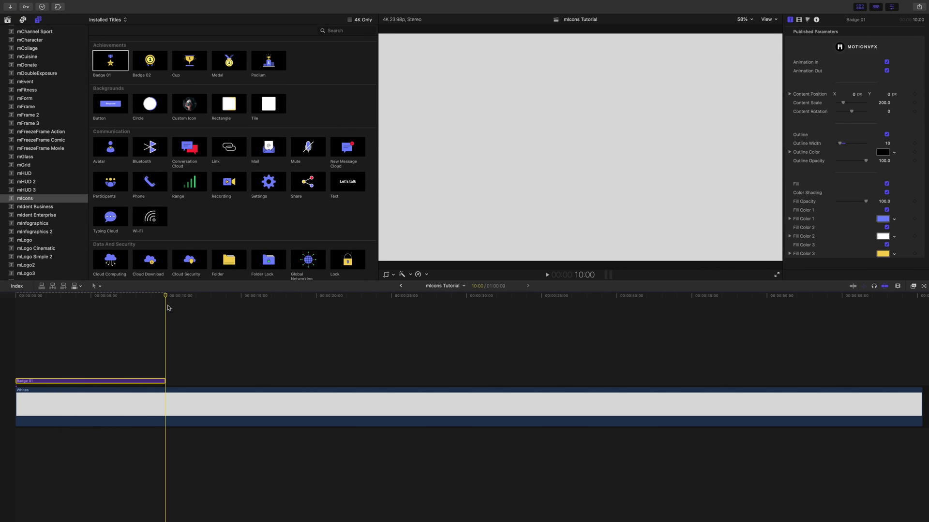
scroll(331, 93, down, 1)
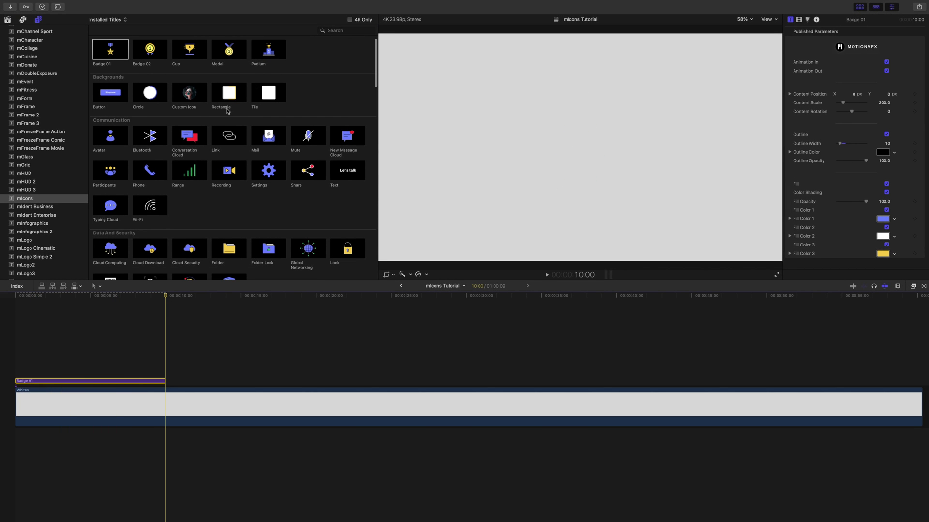
click(143, 95)
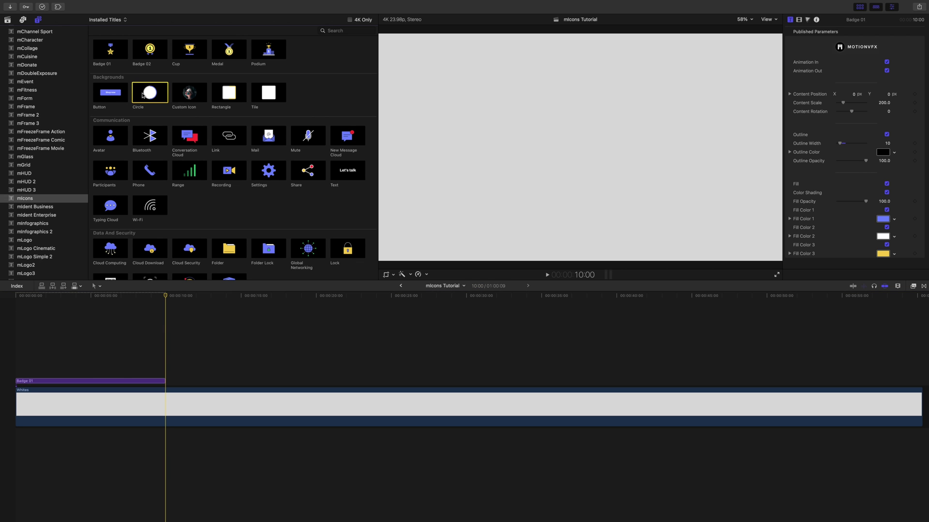
key(q)
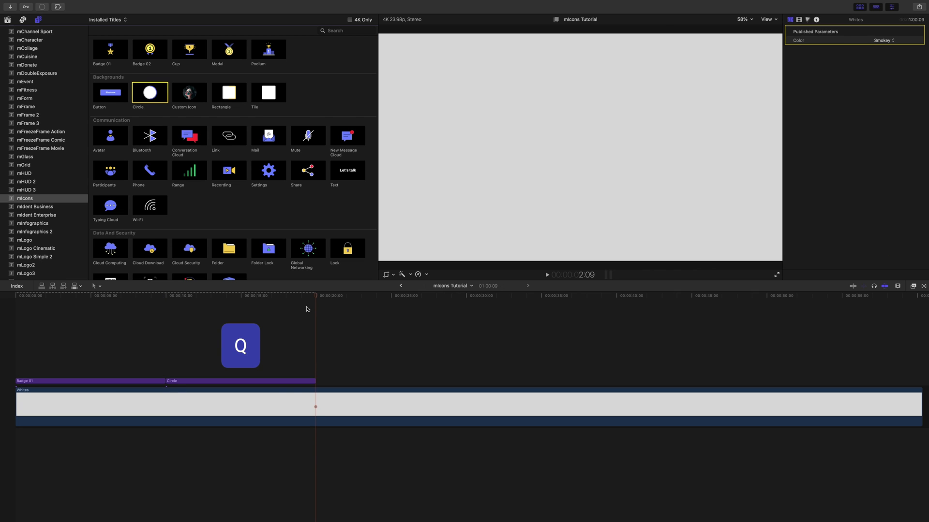
Preview the Circle title's animation from its start to 13:21 and open its parameters
drag(310, 310, 170, 318)
key(l)
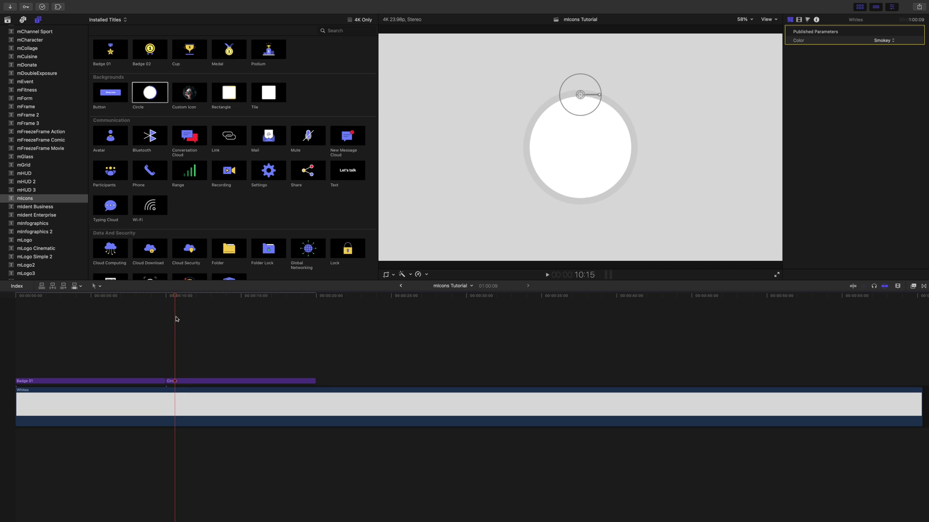
drag(187, 319, 225, 330)
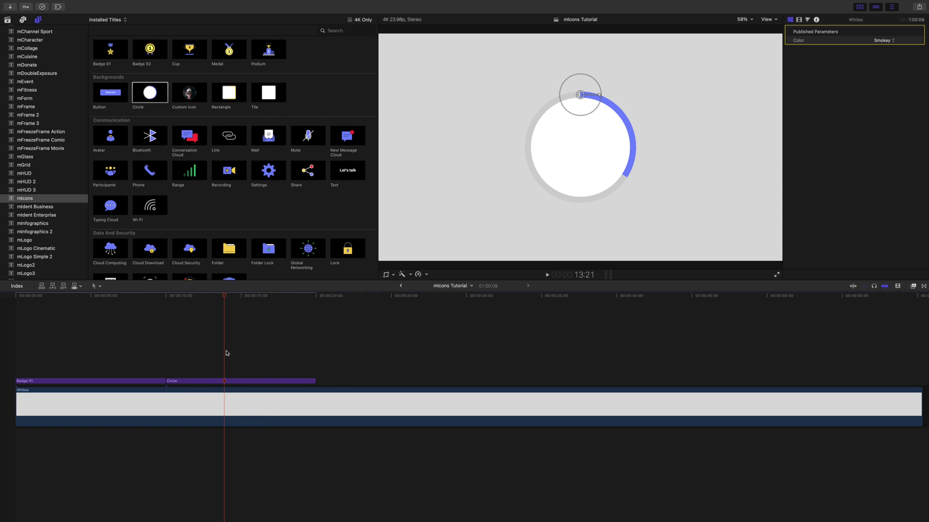
click(226, 382)
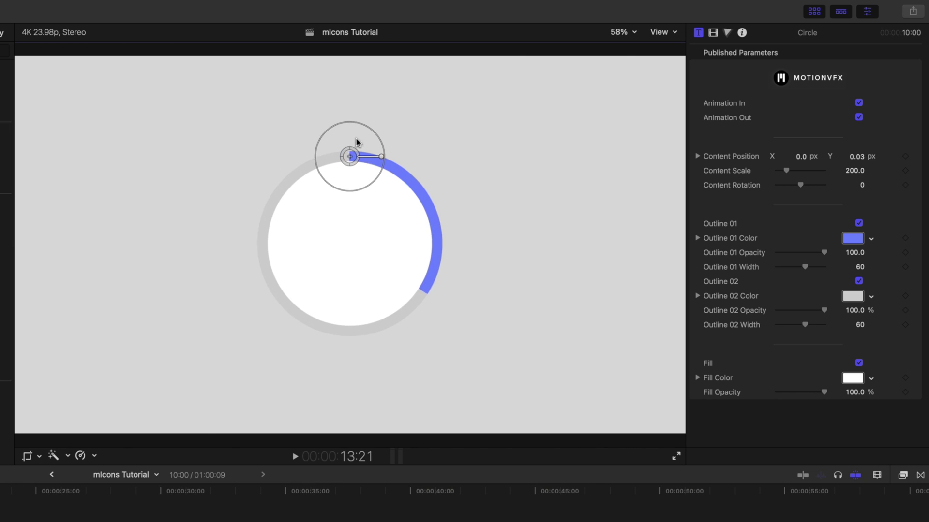
Try moving the circle in the frame and enlarging it to a Content Scale of about 231, and undo both changes
drag(356, 142, 390, 155)
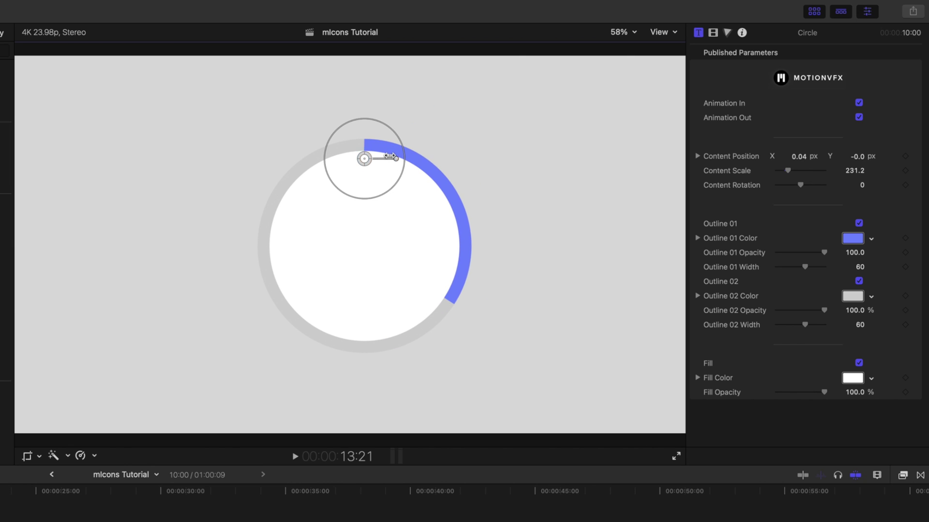
key(super+z)
key(super+z)
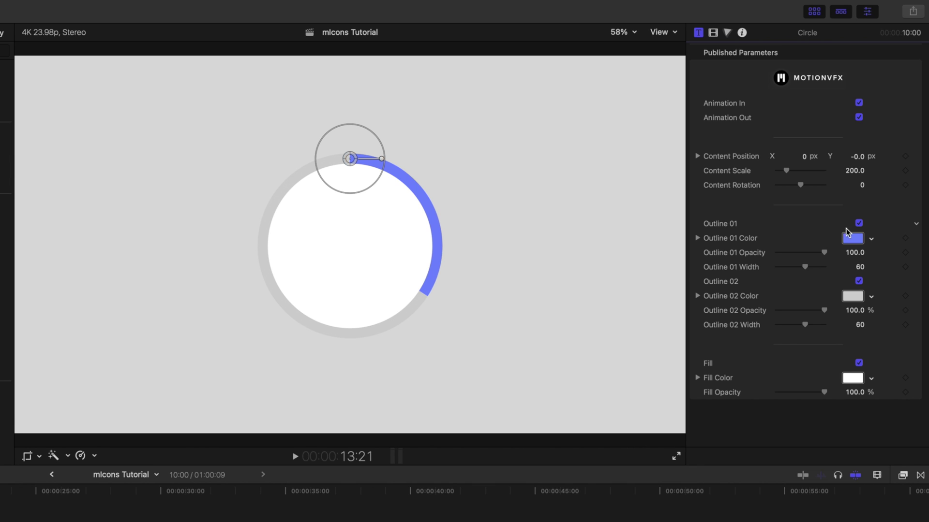
Switch the circle's Outline 01 and Outline 02 off and back on in turn
click(858, 224)
click(858, 224)
click(858, 282)
click(859, 281)
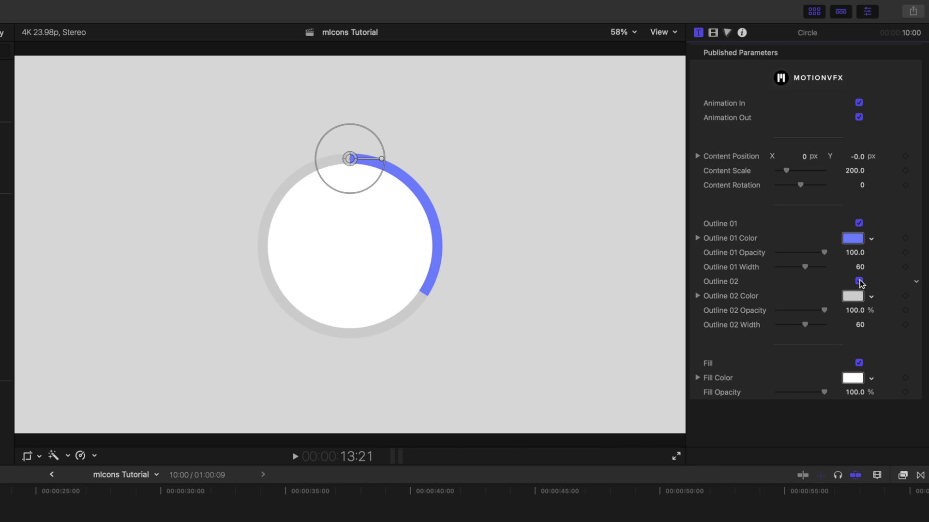
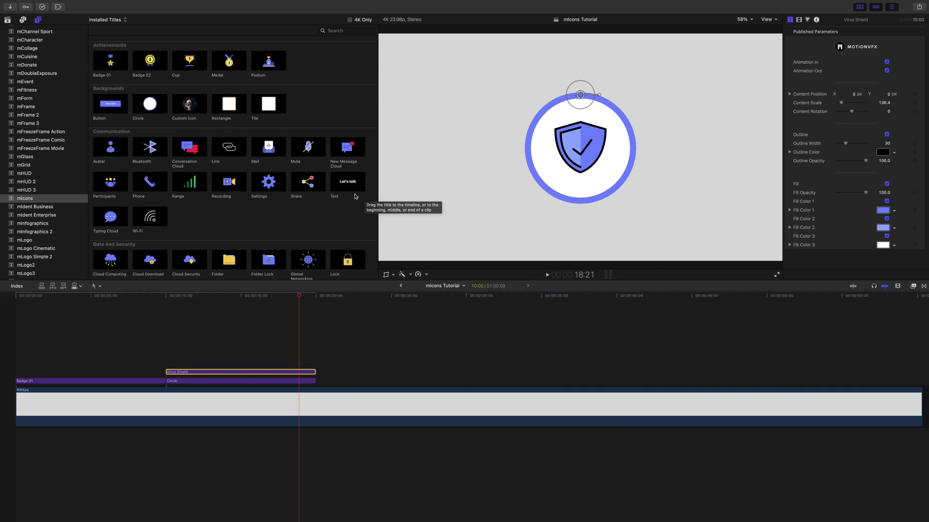
Add the Text title above the Virus Shield at 10:00 and place it beside the circle's left edge, scaled to about 383
drag(351, 188, 168, 364)
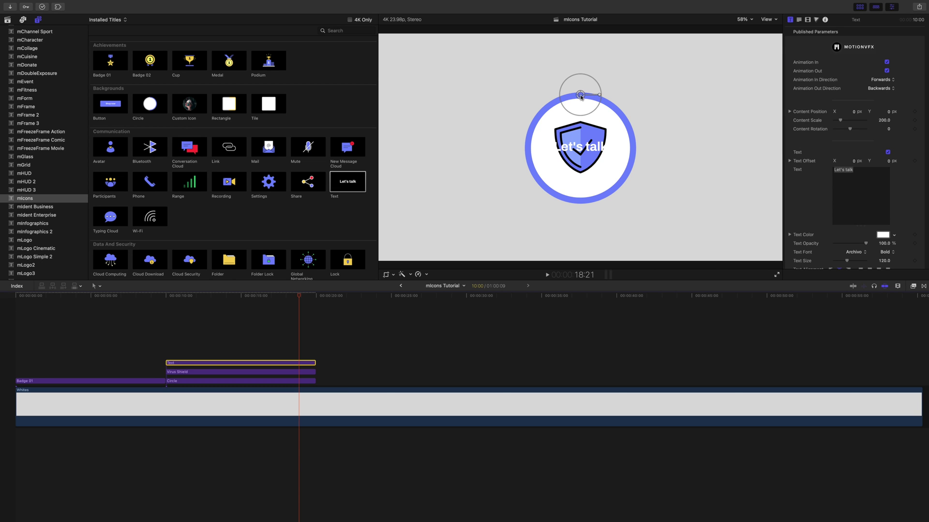
drag(581, 96, 470, 100)
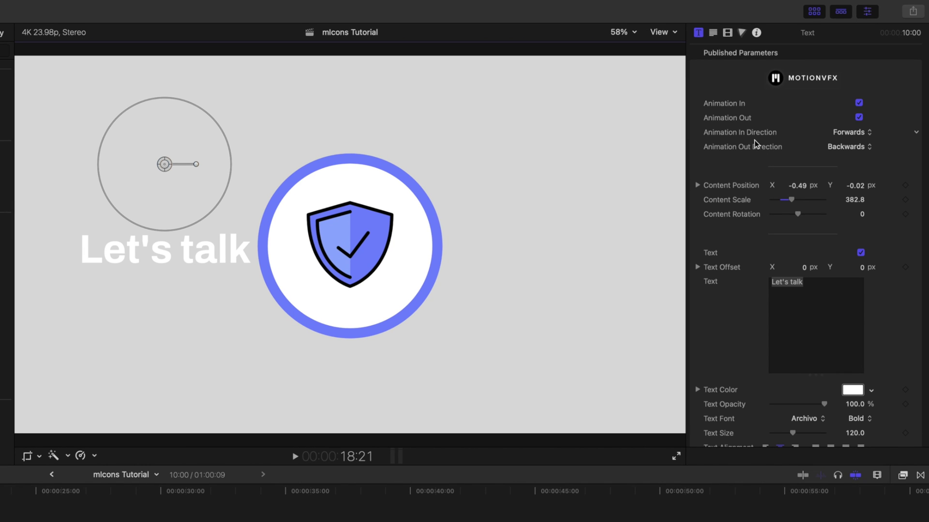
Change the title's text to "Stable Connection" and set its Text Color to black
triple_click(817, 284)
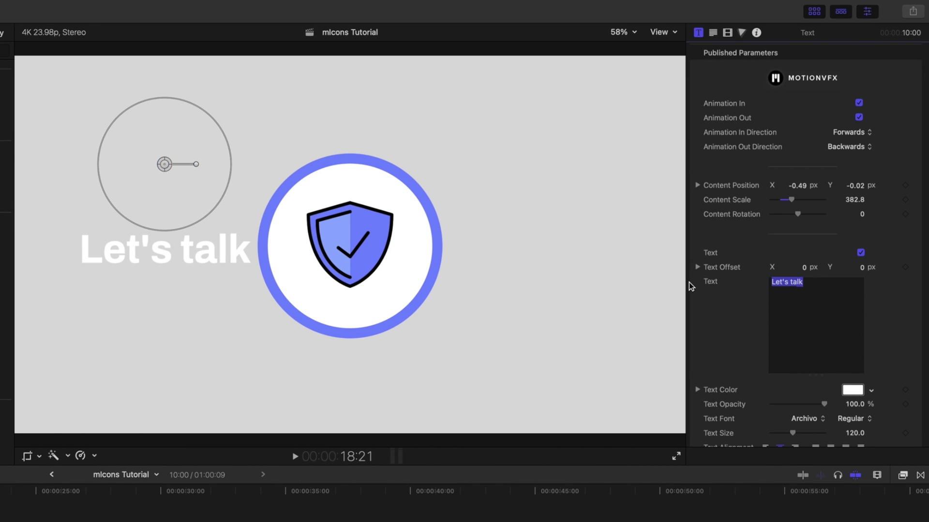
text(Stable Connection)
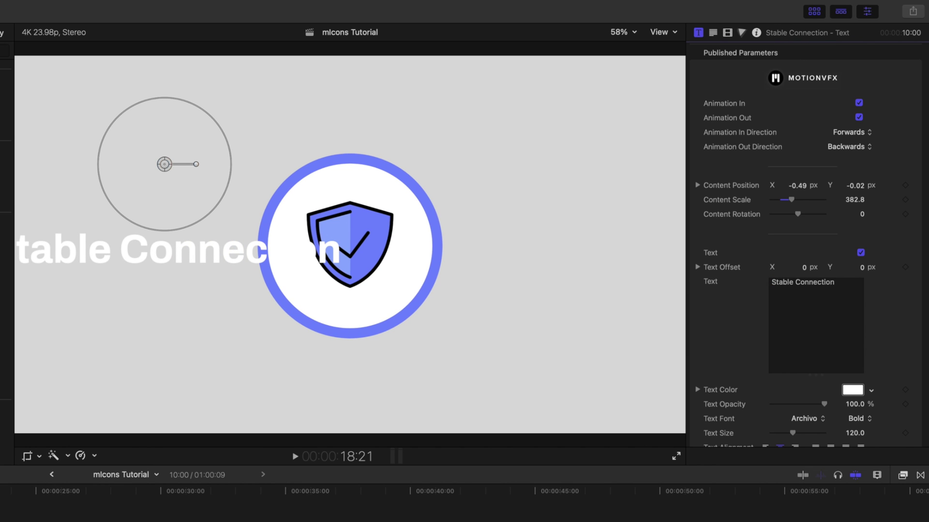
click(851, 391)
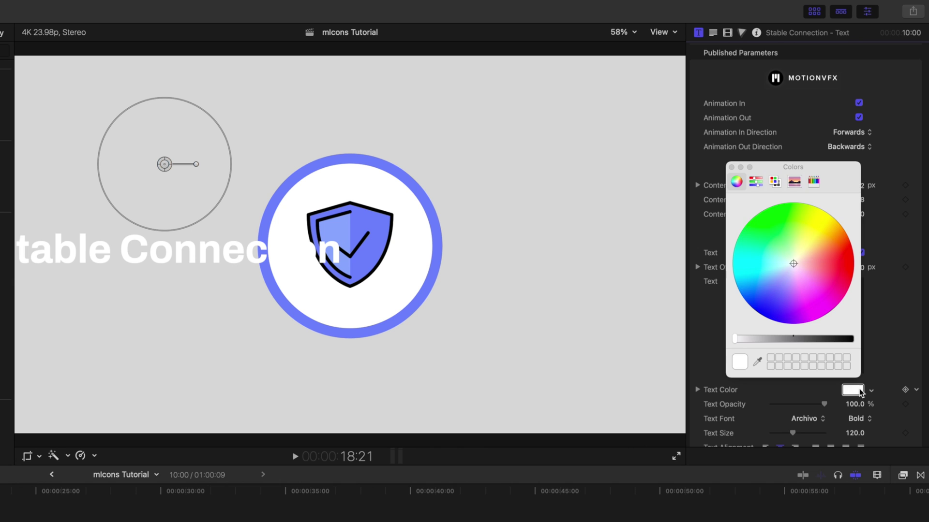
drag(773, 339, 919, 337)
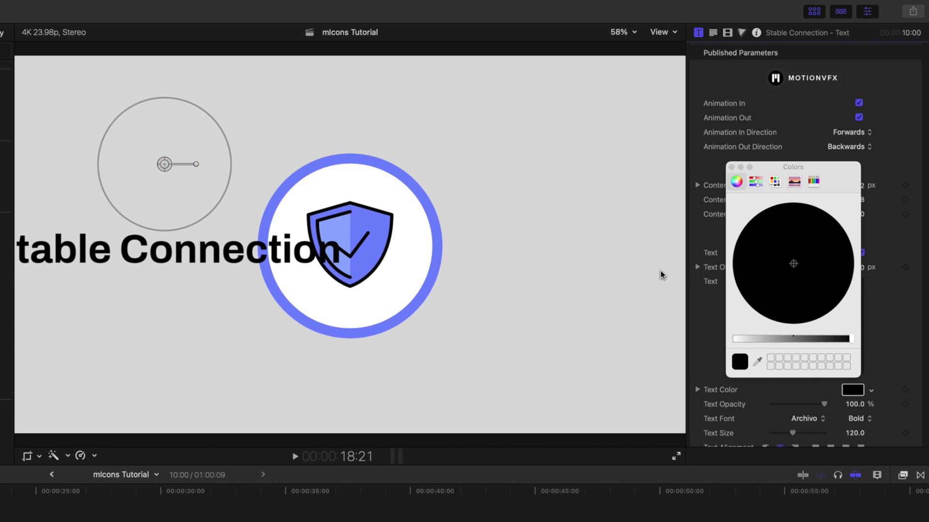
Shift the text fully into the frame, move the Circle and Virus Shield together to its right, and check the layout at 18:06
drag(168, 169, 231, 165)
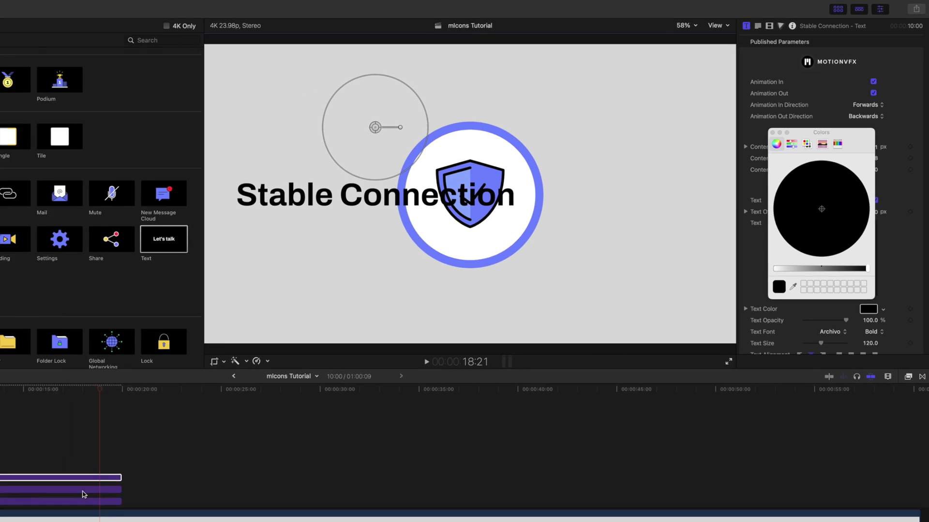
click(290, 372)
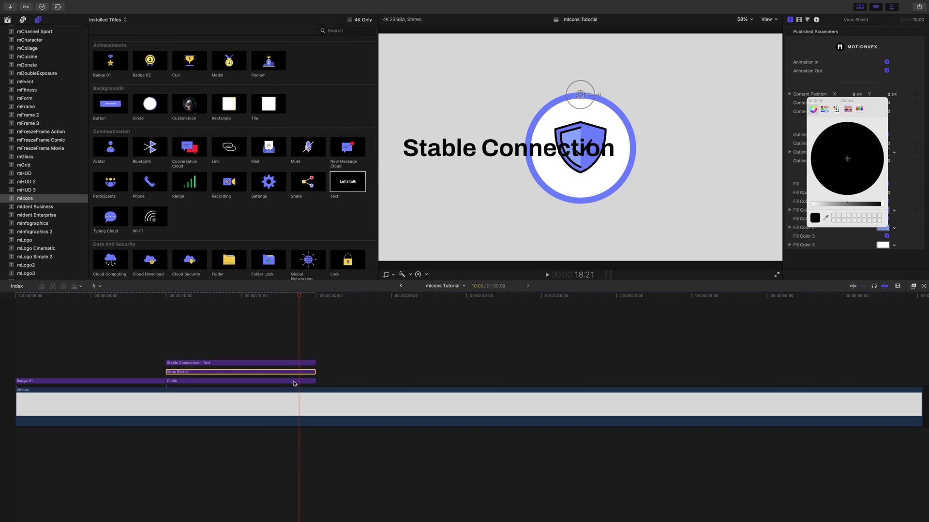
super+click(296, 382)
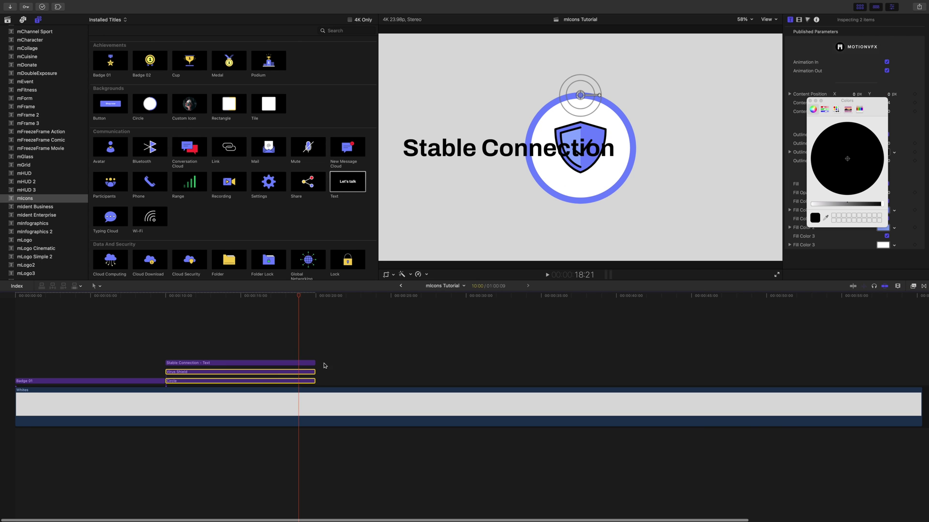
drag(580, 95, 680, 94)
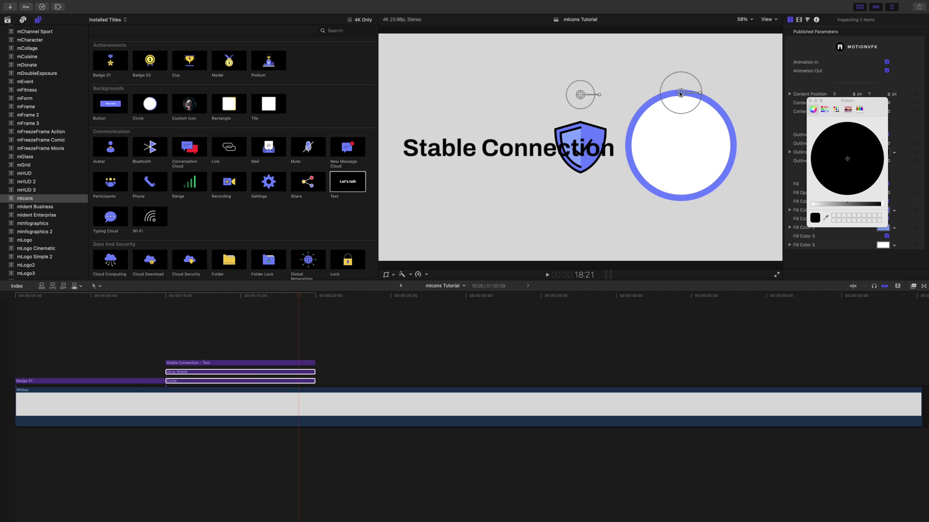
drag(583, 96, 684, 95)
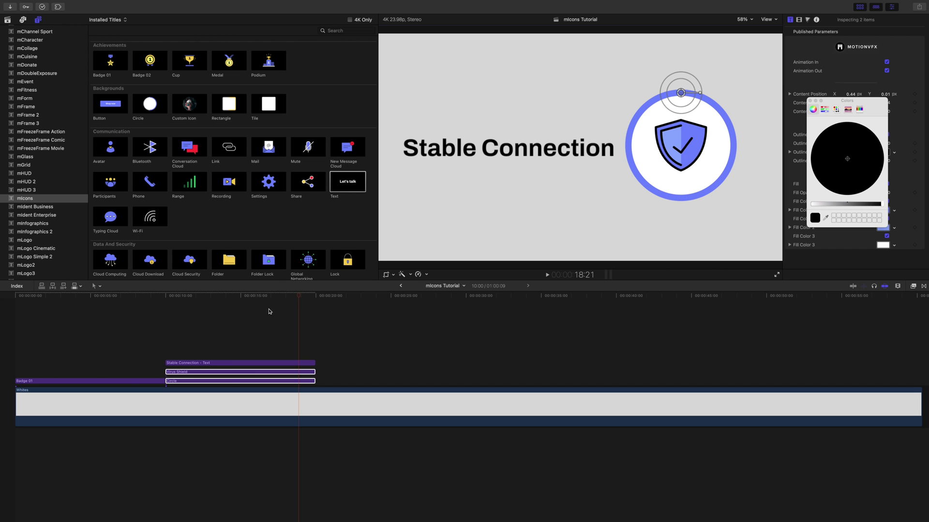
drag(299, 296, 291, 324)
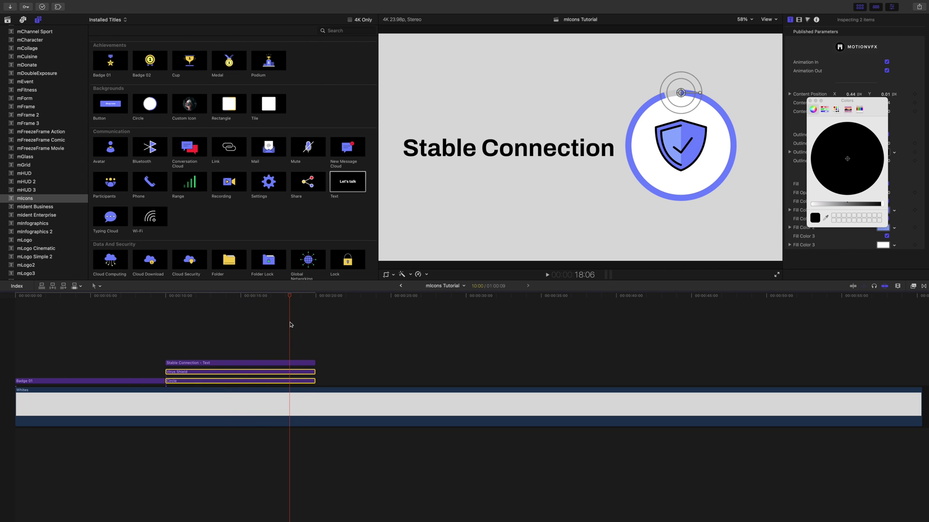